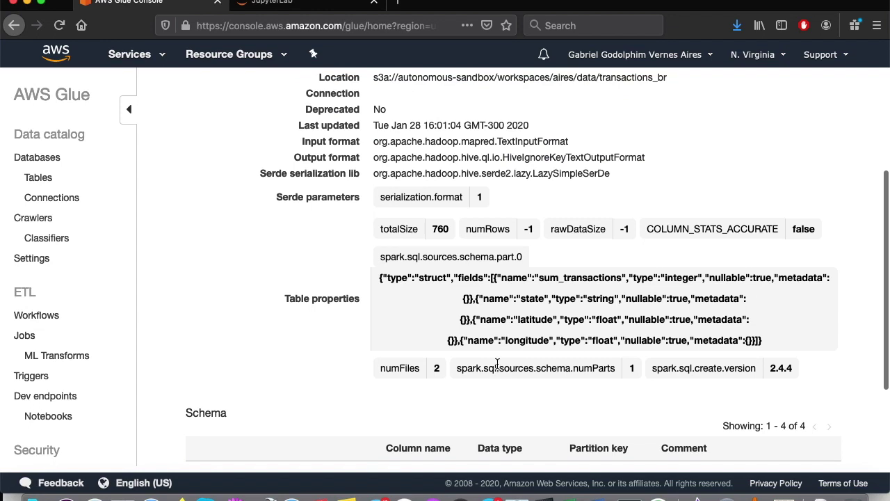
# Find the QuickSight service in the AWS console, open it, and dismiss the welcome introduction.
pyautogui.scroll(5, 498, 363)
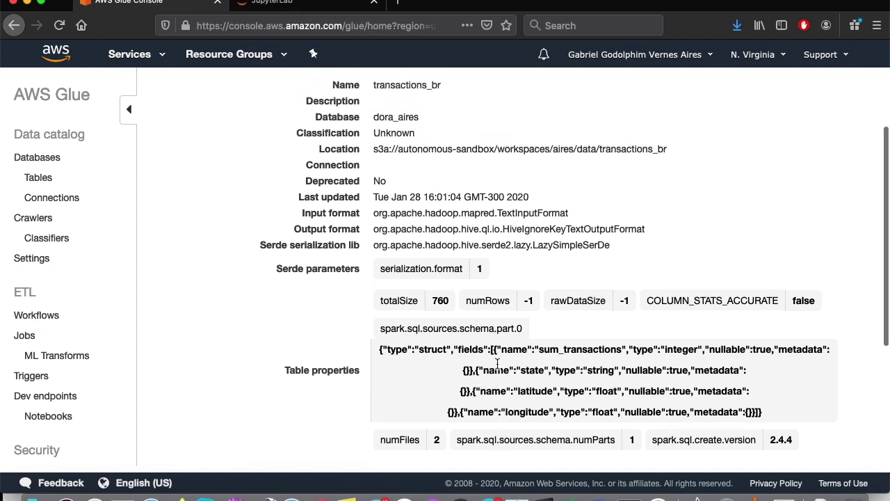
pyautogui.scroll(1, 498, 364)
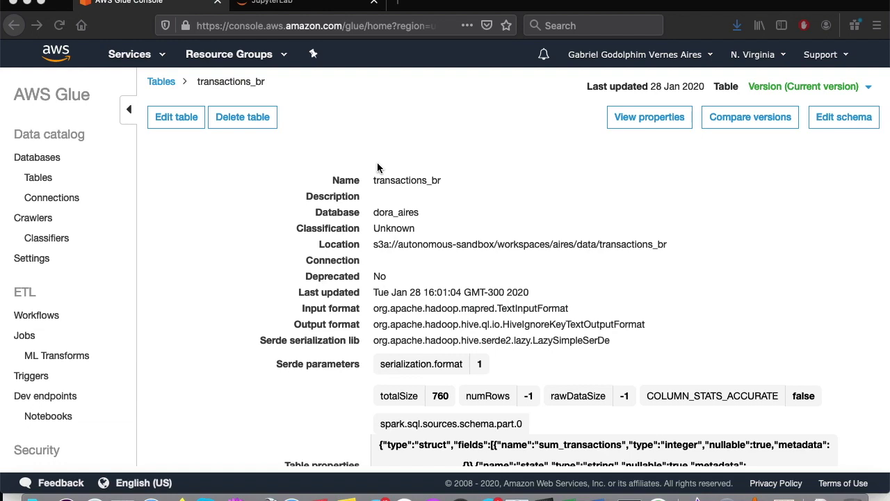
pyautogui.click(151, 61)
pyautogui.write('quicksi')
pyautogui.click(235, 134)
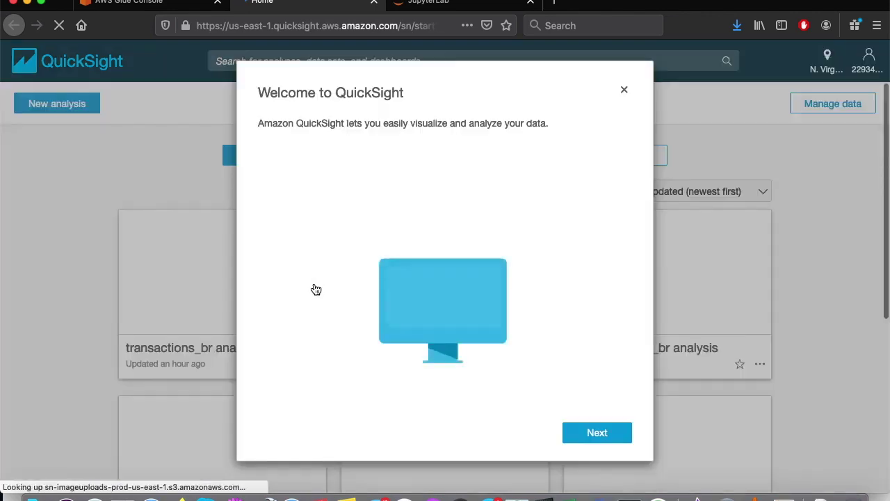
pyautogui.click(626, 91)
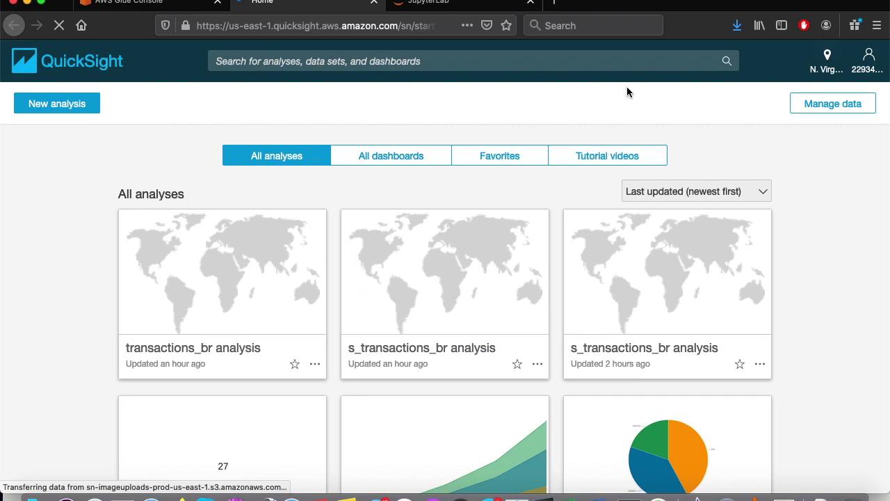
# Start a new analysis with a new data set based on the existing Dora data source.
pyautogui.click(65, 105)
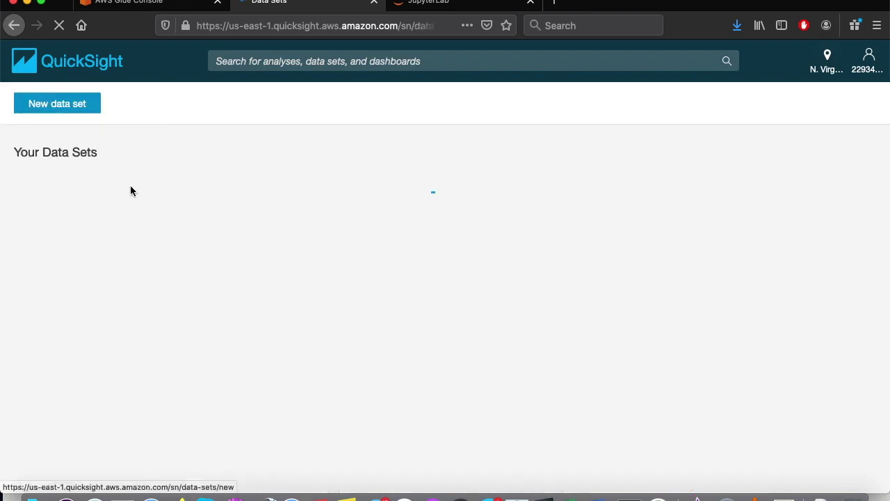
pyautogui.click(77, 113)
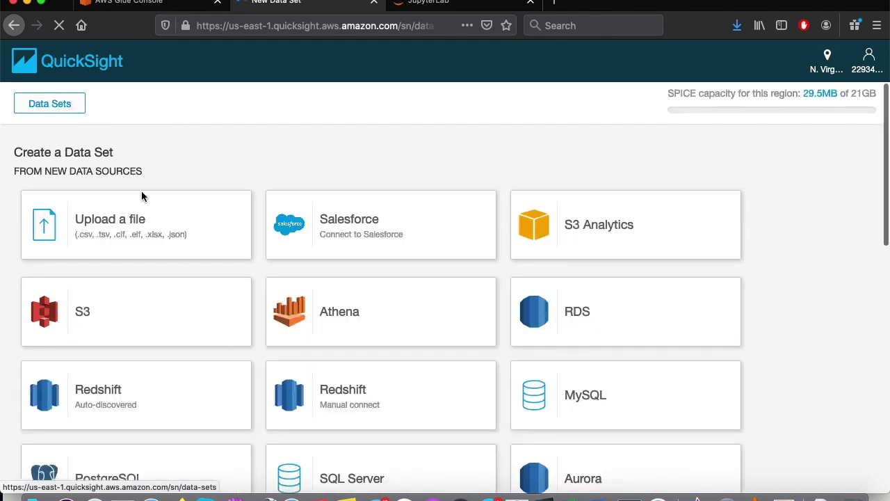
pyautogui.scroll(-1, 135, 282)
pyautogui.scroll(-5, 136, 286)
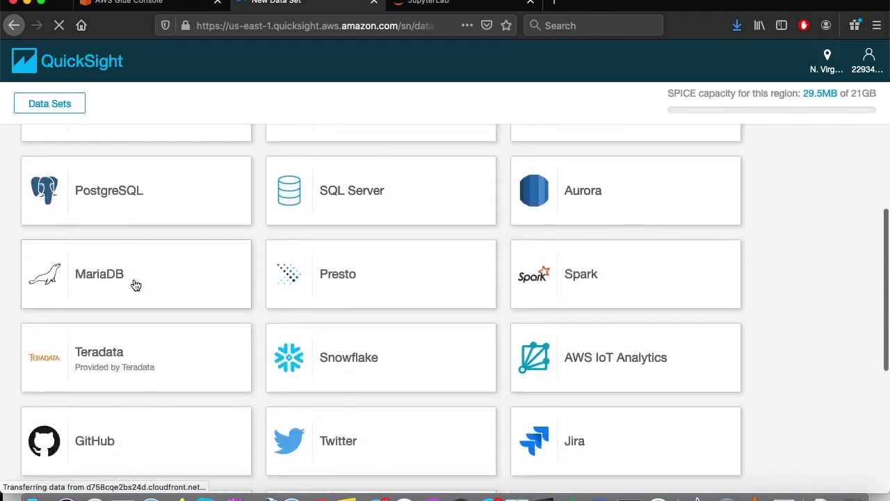
pyautogui.scroll(-3, 136, 285)
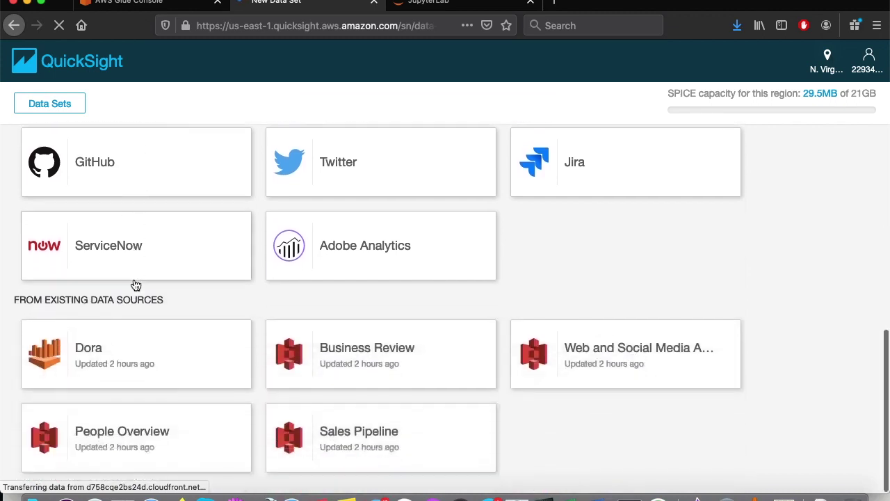
pyautogui.click(114, 353)
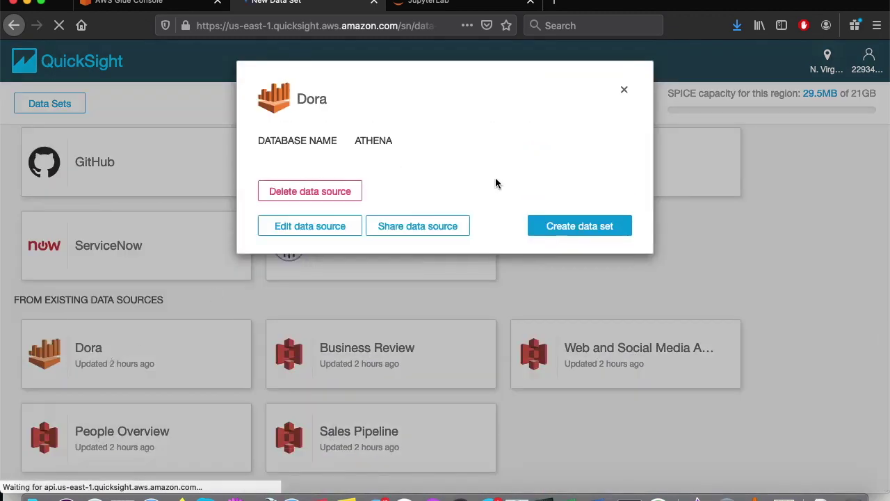
pyautogui.click(549, 225)
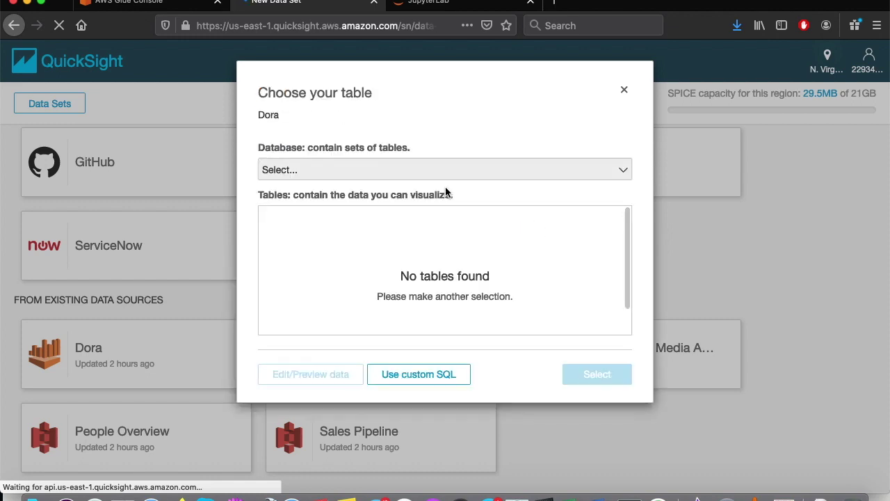
# Choose the transactions_br table from the dora_aires database, query it directly, and visualize it.
pyautogui.click(436, 173)
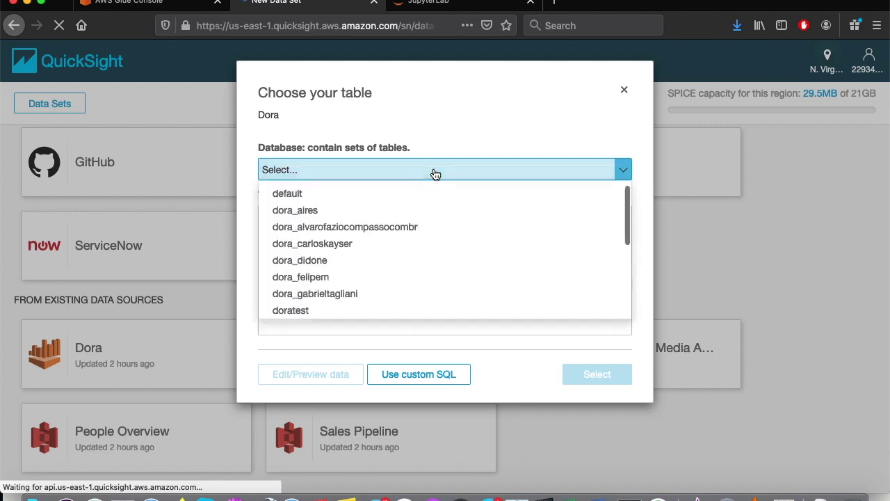
pyautogui.click(370, 208)
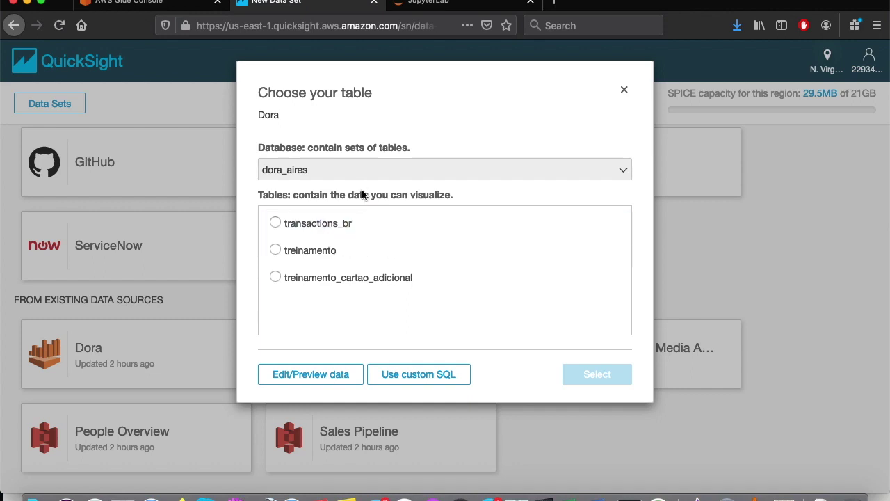
pyautogui.click(323, 227)
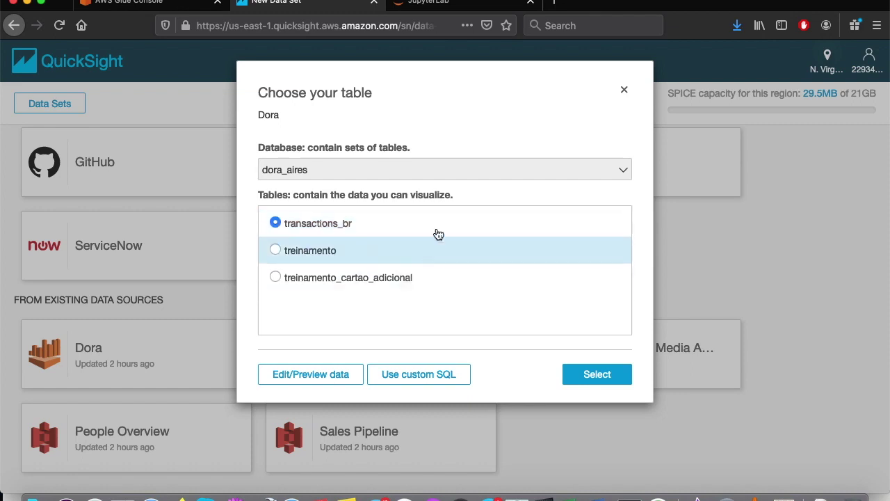
pyautogui.click(582, 379)
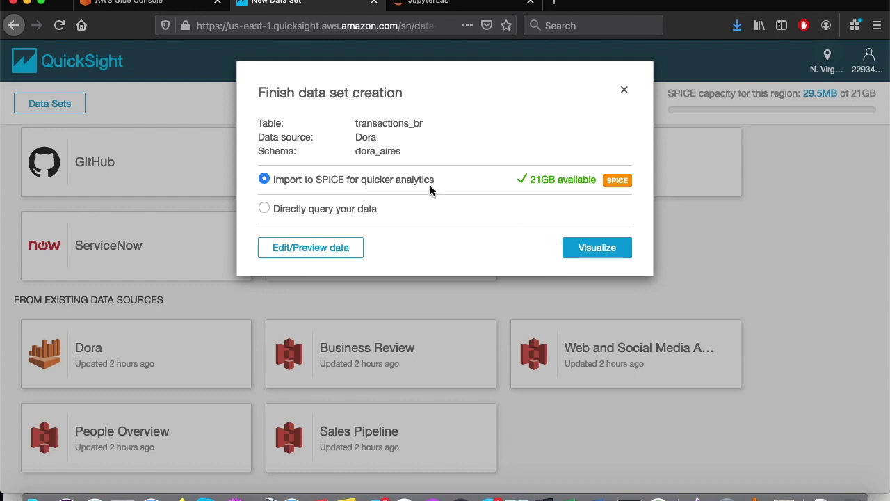
pyautogui.click(304, 208)
pyautogui.click(583, 255)
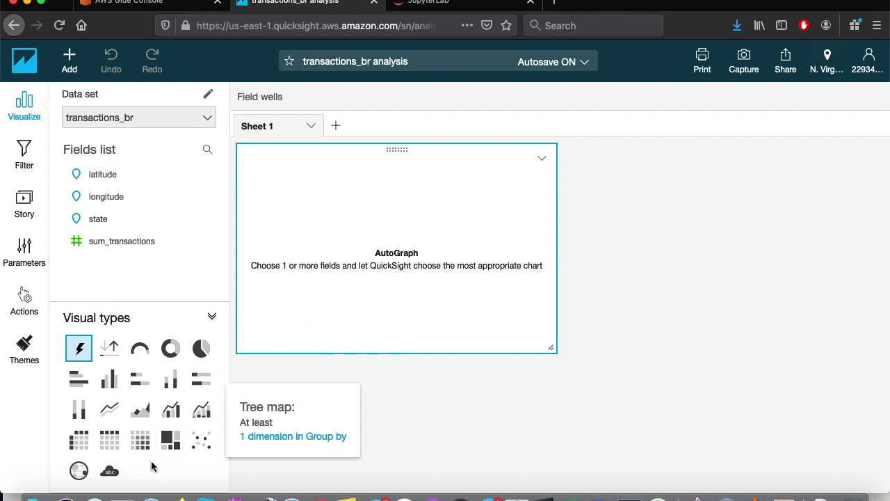
# Build a points on map visual with latitude and longitude as geospatial fields, sum_transactions as size and state as color.
pyautogui.click(78, 472)
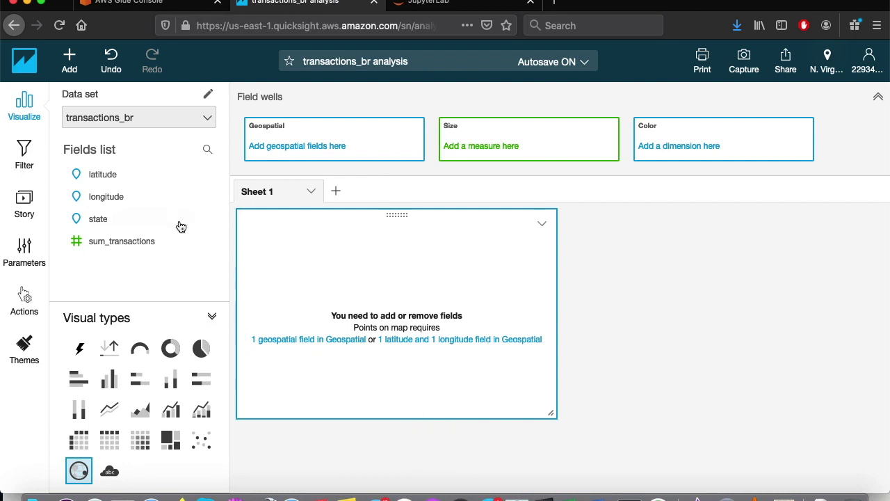
pyautogui.moveTo(109, 176); pyautogui.dragTo(275, 149)
pyautogui.moveTo(127, 196); pyautogui.dragTo(333, 136)
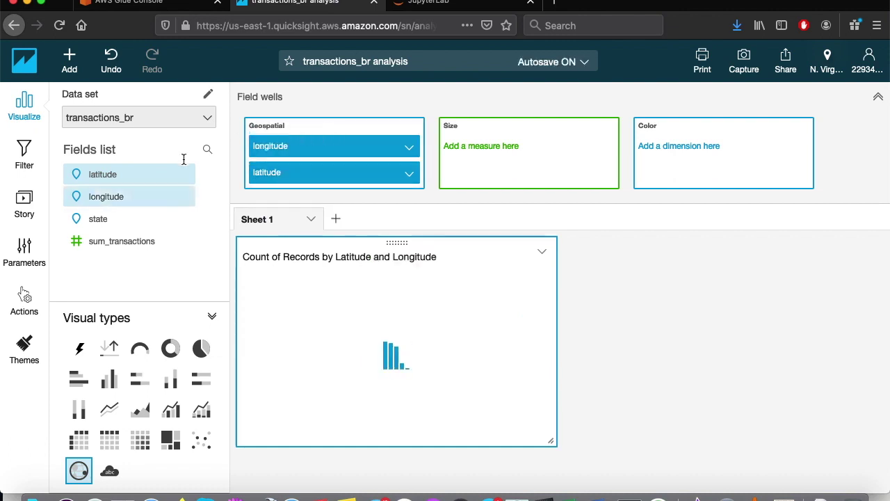
pyautogui.moveTo(127, 250); pyautogui.dragTo(487, 173)
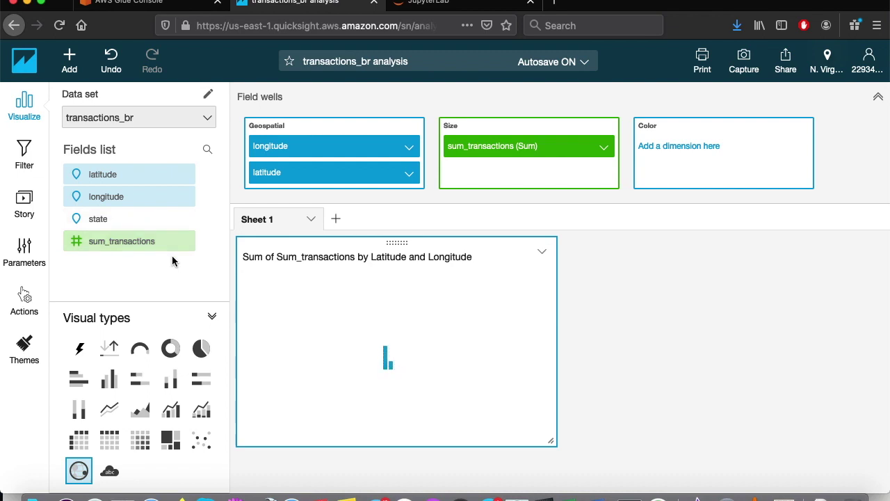
pyautogui.moveTo(153, 220); pyautogui.dragTo(752, 168)
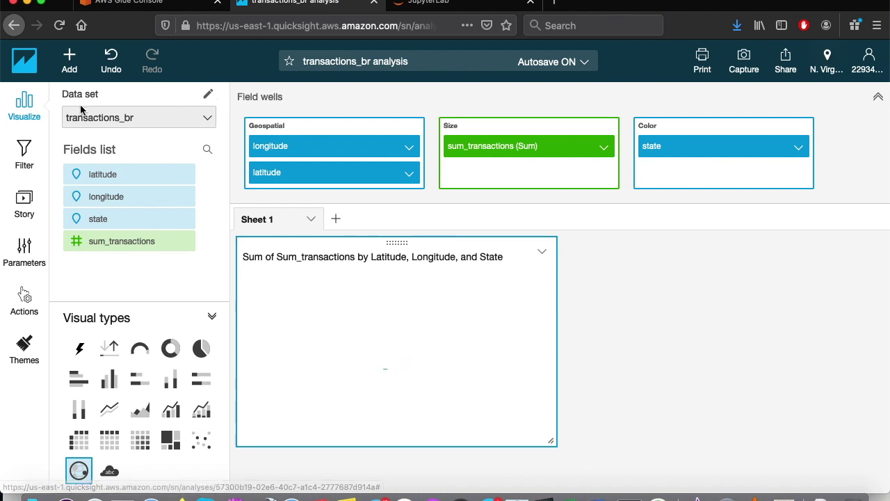
# Hide the fields and visual types pane and maximize the map visual.
pyautogui.click(25, 108)
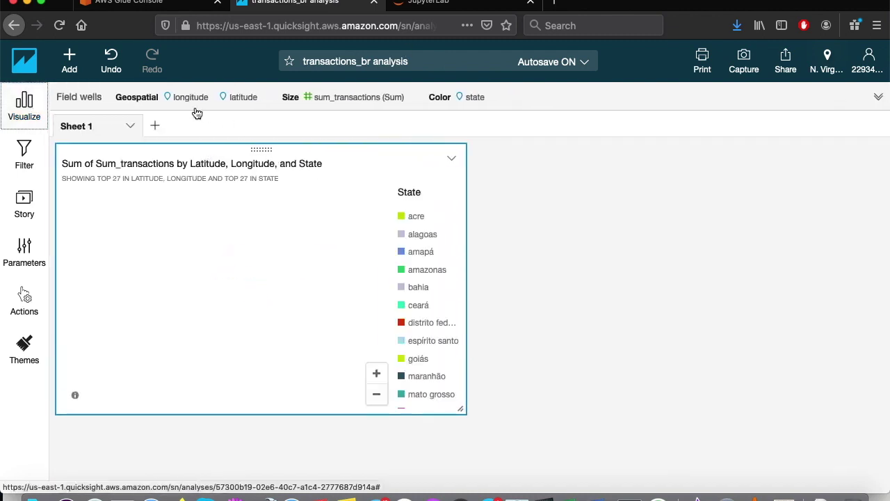
pyautogui.click(452, 158)
pyautogui.click(462, 182)
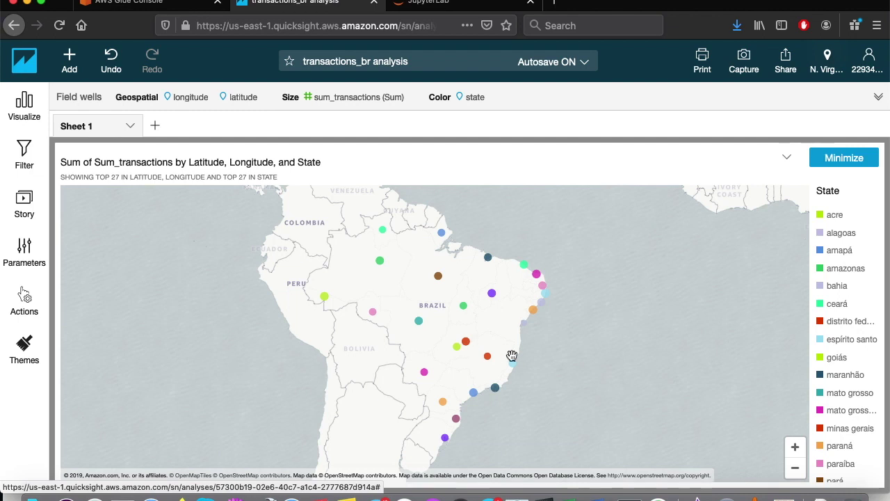
# Zoom in on Brazil's northeast coast and inspect the Bahia data point at Salvador.
pyautogui.moveTo(564, 338); pyautogui.dragTo(525, 346)
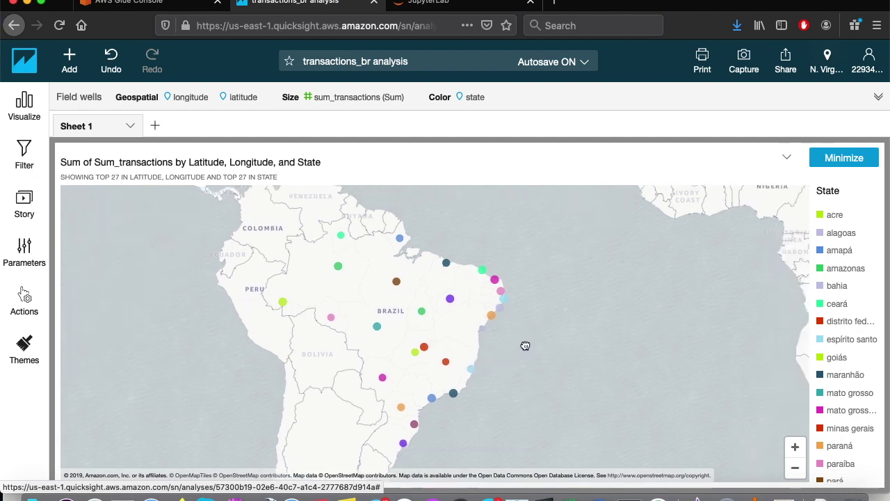
pyautogui.doubleClick(518, 299)
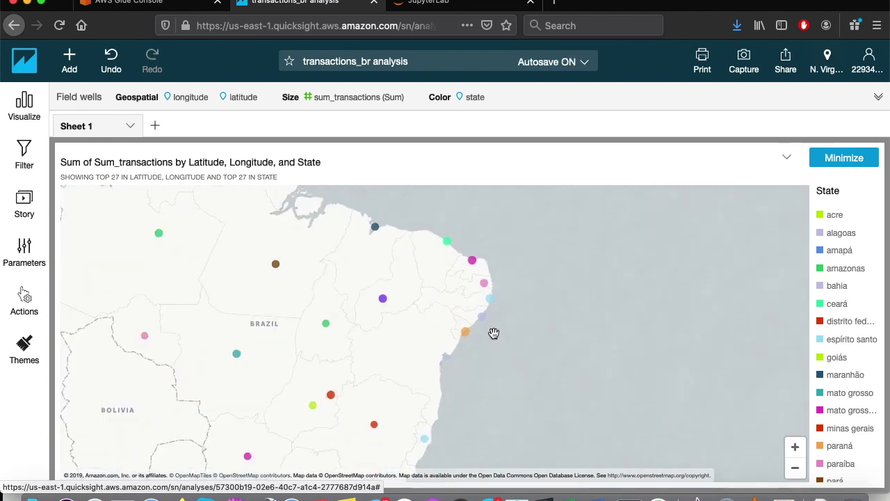
pyautogui.scroll(5, 491, 339)
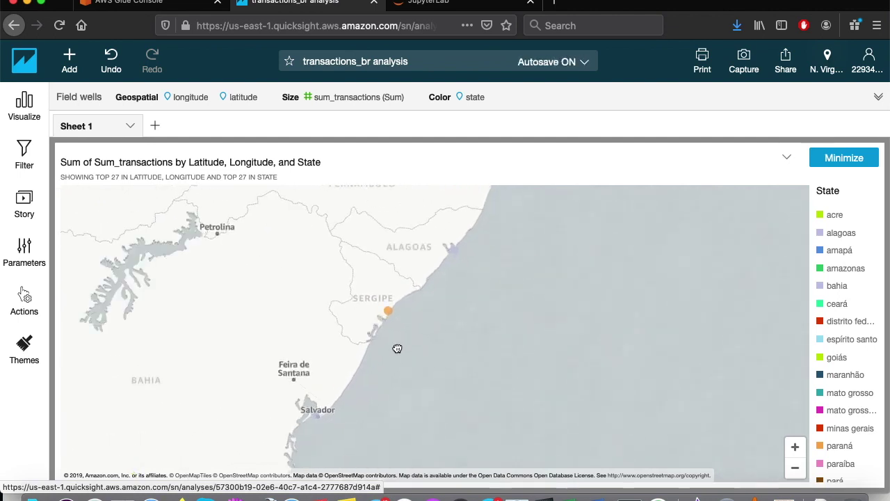
pyautogui.moveTo(397, 348); pyautogui.dragTo(397, 311)
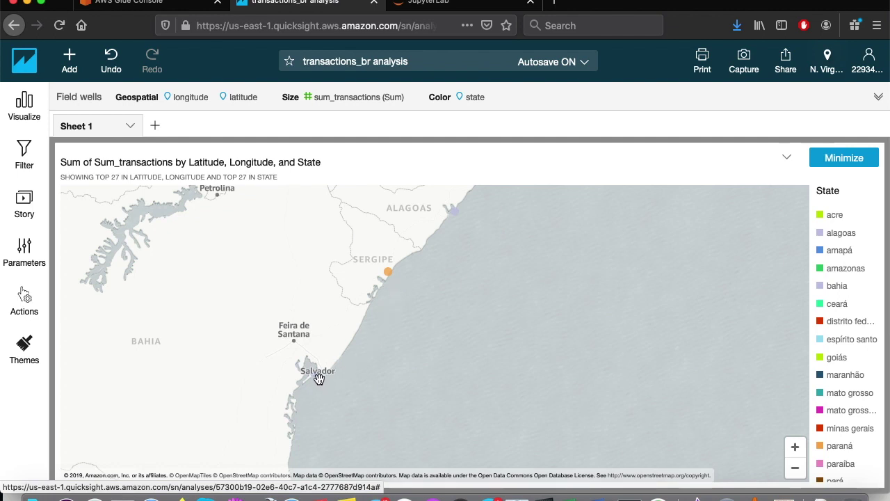
pyautogui.moveTo(319, 377)
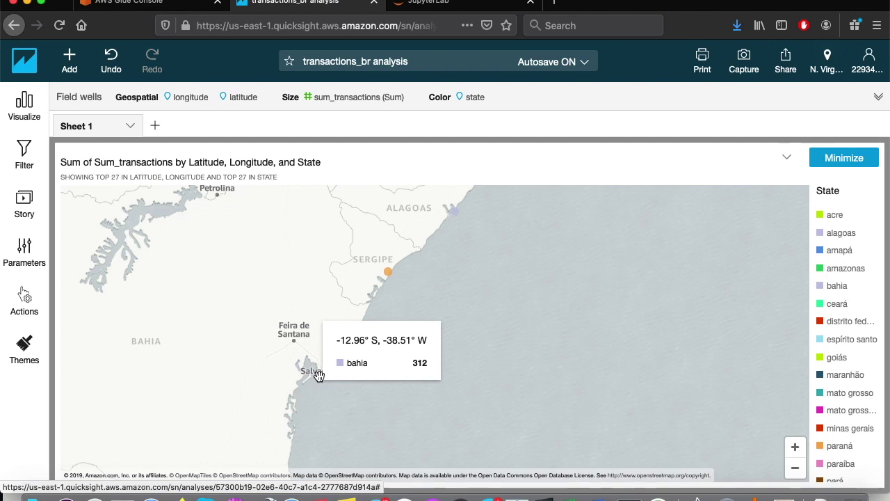
pyautogui.moveTo(319, 376); pyautogui.dragTo(303, 380)
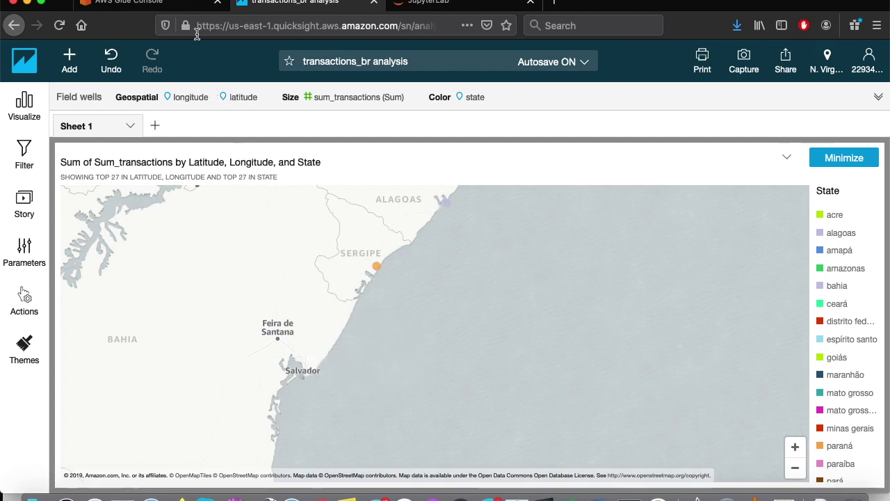
# Switch back to the AWS console and open the Athena service.
pyautogui.click(188, 1)
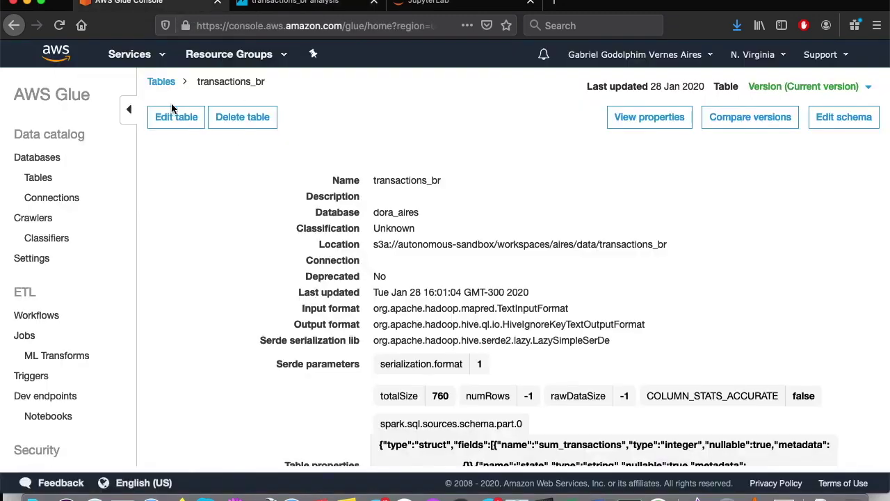
pyautogui.click(133, 55)
pyautogui.write('athena')
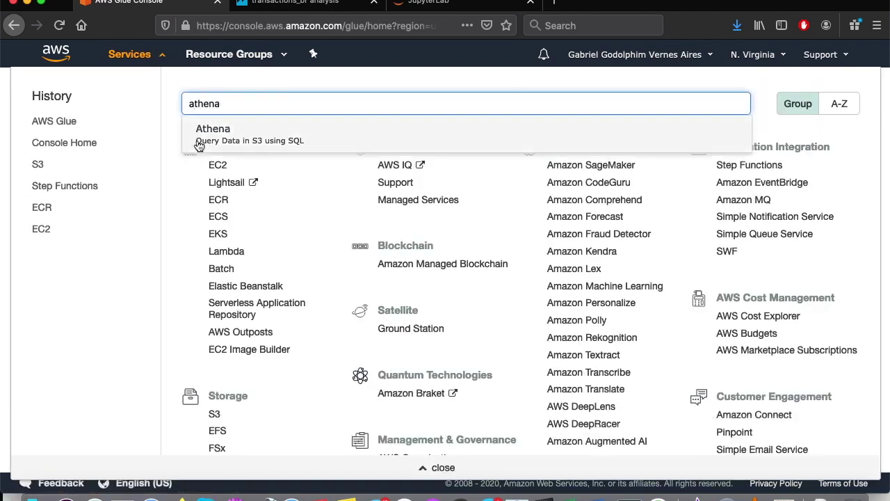
pyautogui.click(207, 133)
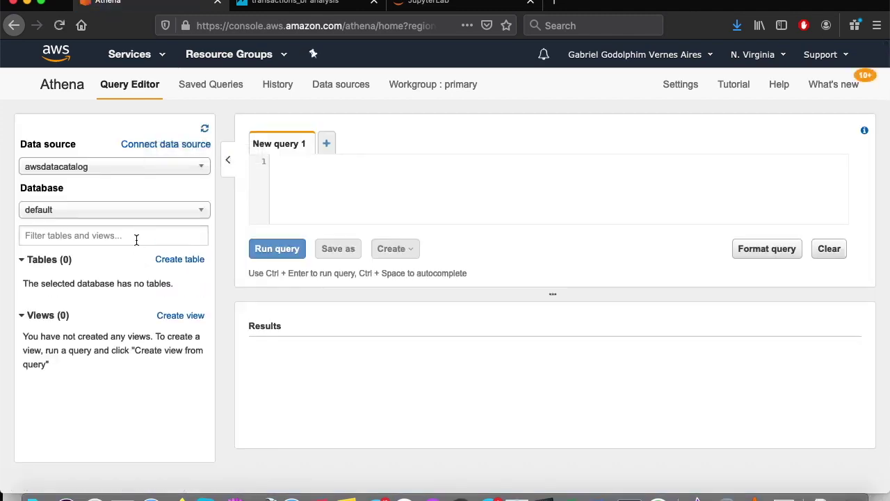
# Select the dora_aires database and run the query "select * from transactions_br".
pyautogui.click(139, 216)
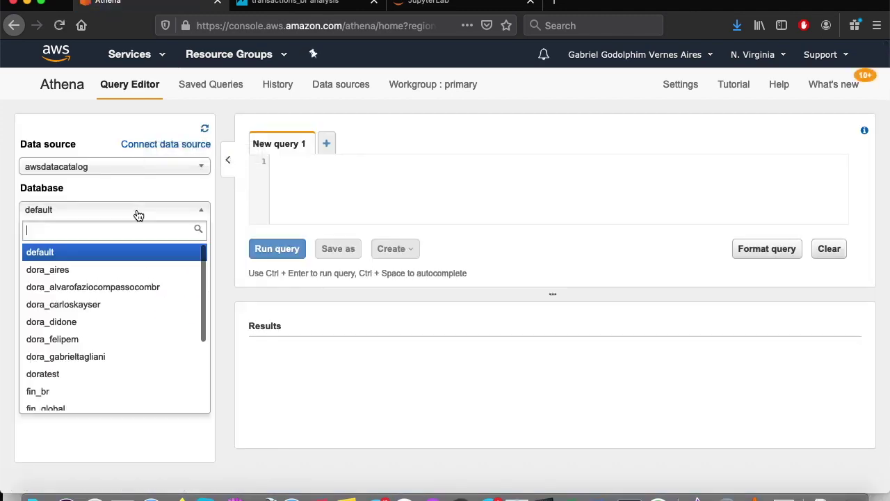
pyautogui.click(97, 275)
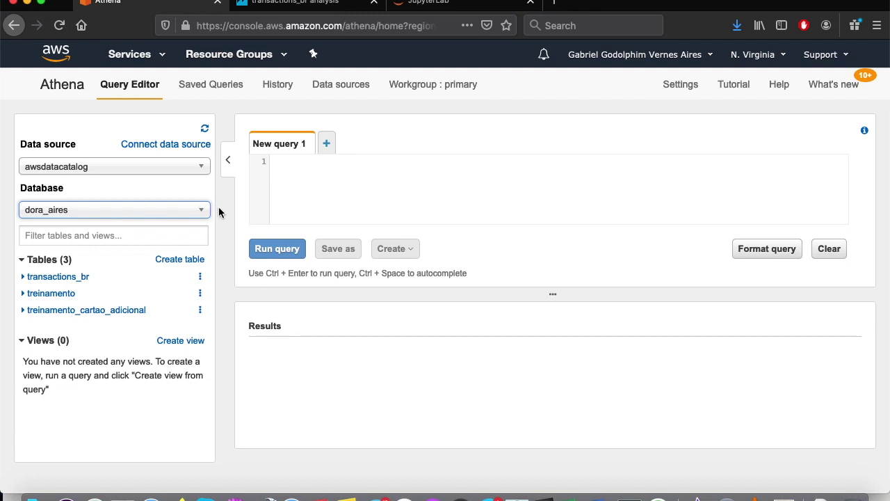
pyautogui.click(308, 181)
pyautogui.write('select * from')
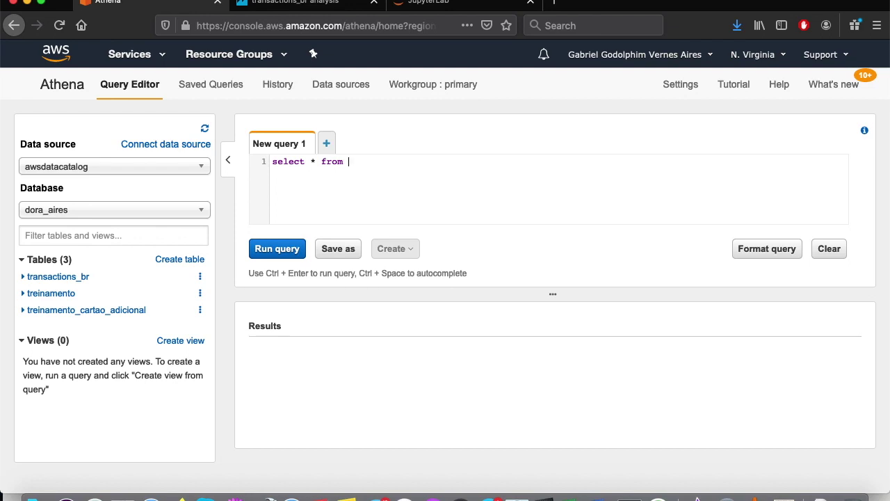
pyautogui.write('transactions_br')
pyautogui.click(266, 250)
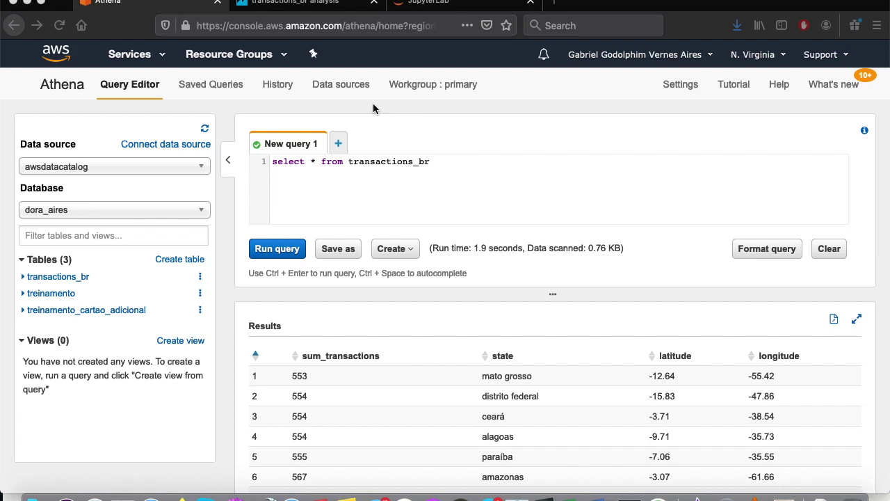
# Go to the AWS Lake Formation service and open the transactions_br table from the data catalog.
pyautogui.click(157, 59)
pyautogui.write('lake')
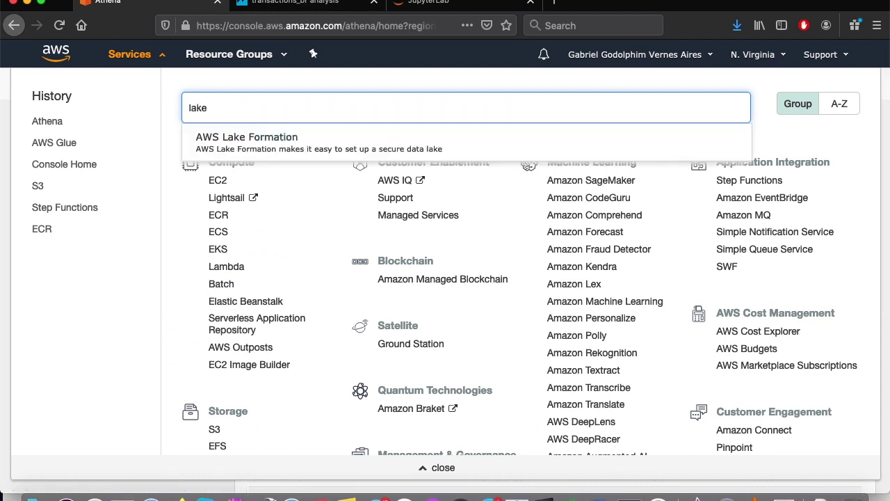
pyautogui.click(241, 139)
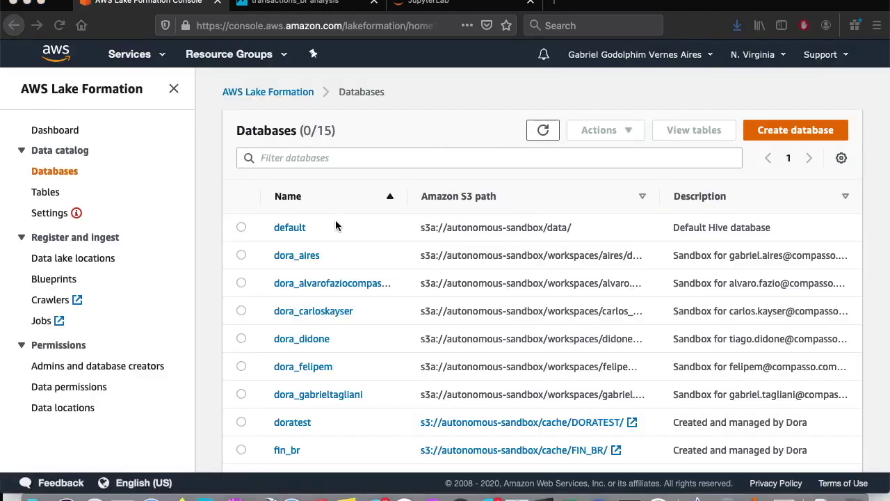
pyautogui.click(46, 198)
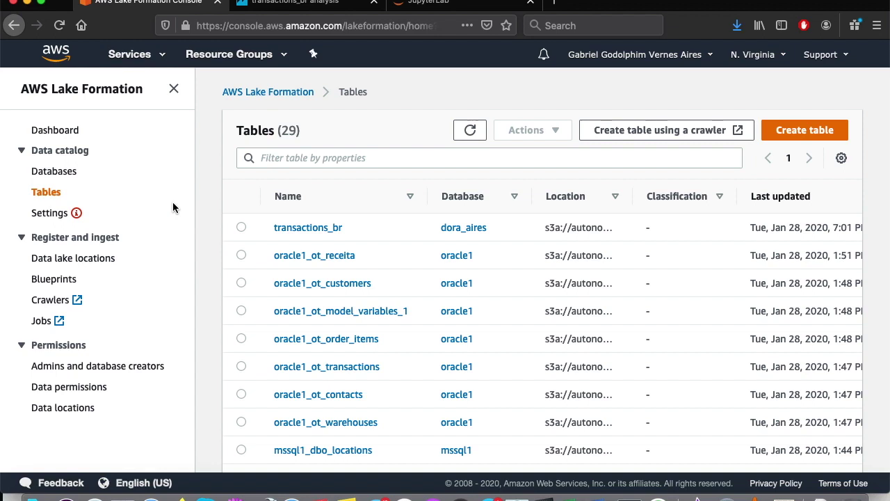
pyautogui.click(306, 229)
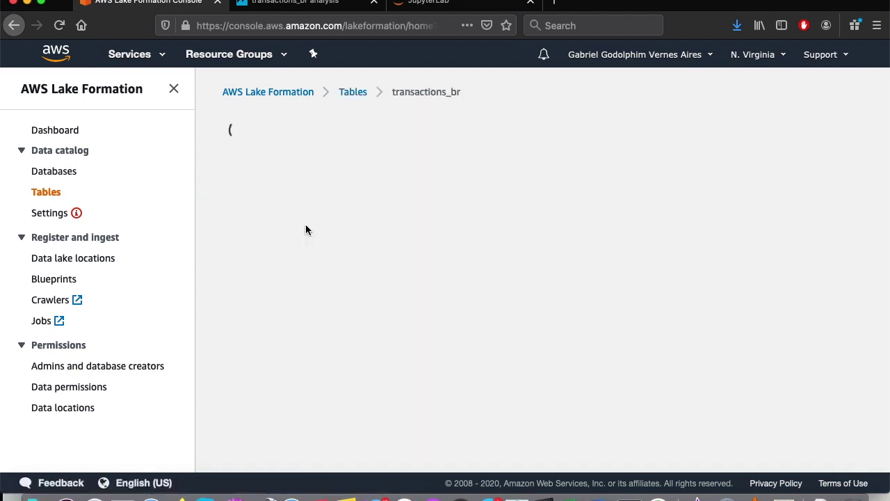
# Examine the transactions_br table's details, table properties and schema columns with their data types.
pyautogui.scroll(-5, 416, 303)
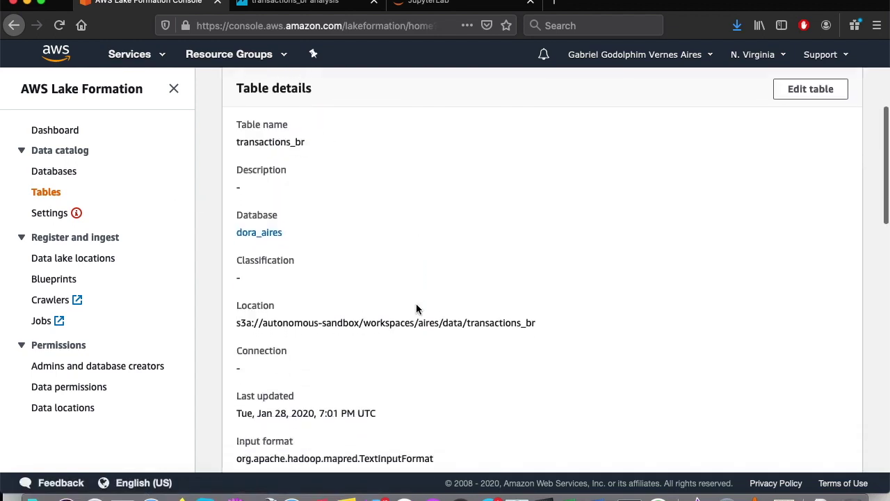
pyautogui.scroll(-8, 417, 309)
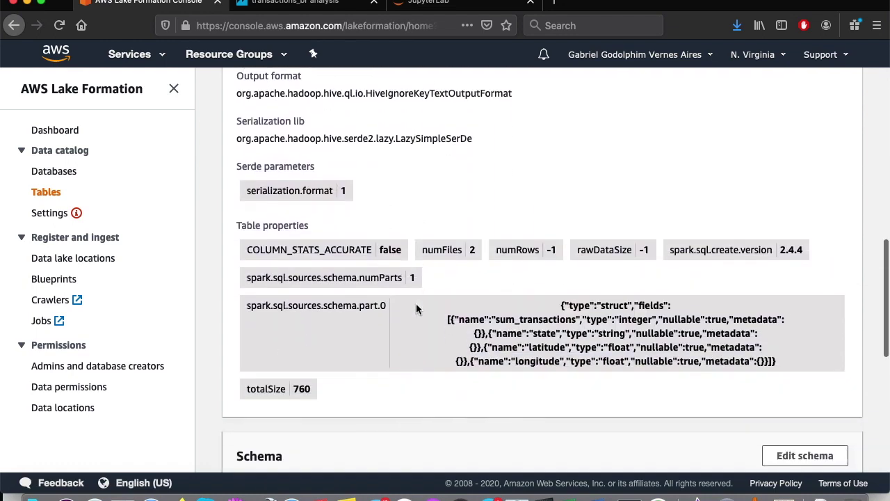
pyautogui.scroll(-3, 417, 309)
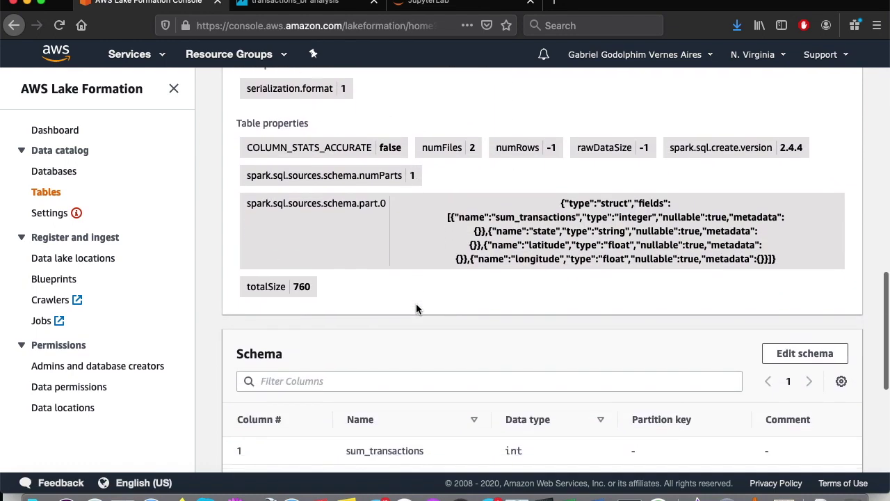
pyautogui.scroll(-2, 417, 309)
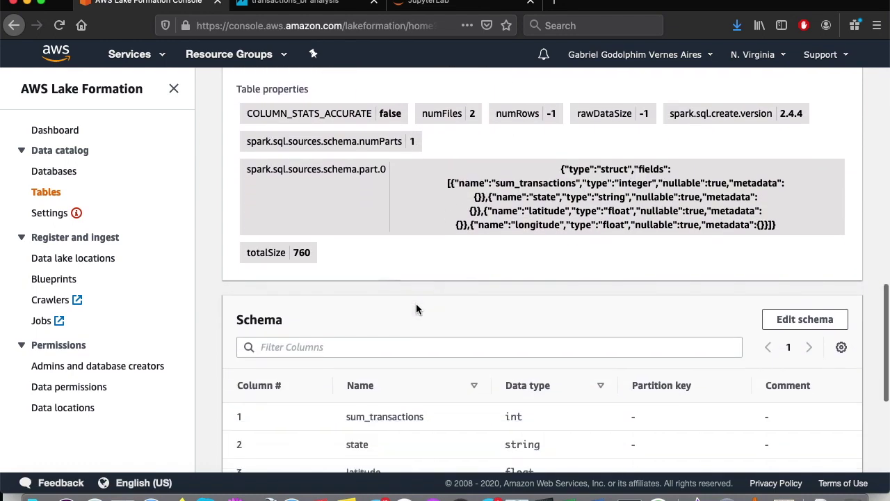
pyautogui.scroll(-2, 416, 304)
pyautogui.scroll(3, 416, 305)
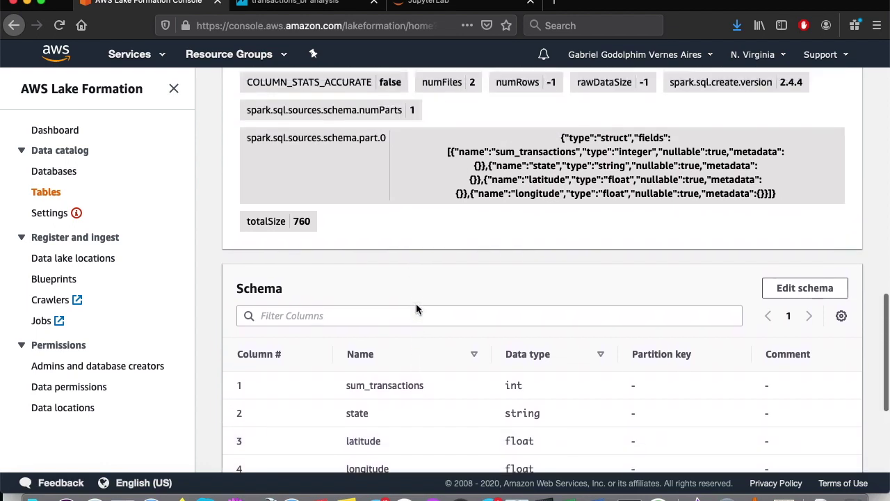
pyautogui.scroll(1, 416, 304)
pyautogui.scroll(5, 416, 304)
pyautogui.scroll(8, 416, 303)
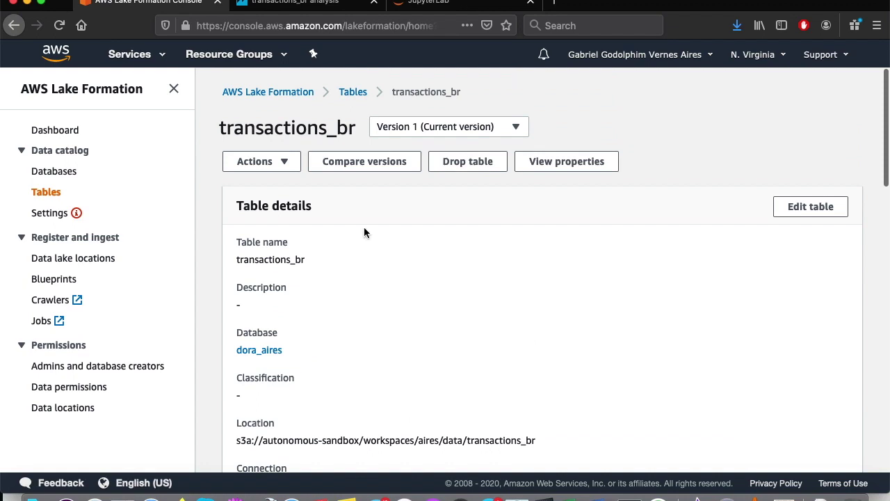
# Start granting permissions on transactions_br and view the IAM users and roles available as principals.
pyautogui.click(285, 167)
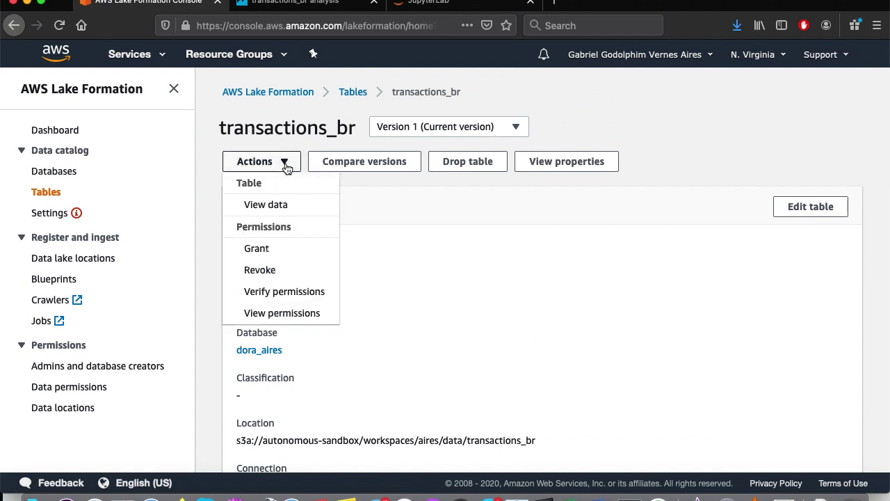
pyautogui.click(263, 248)
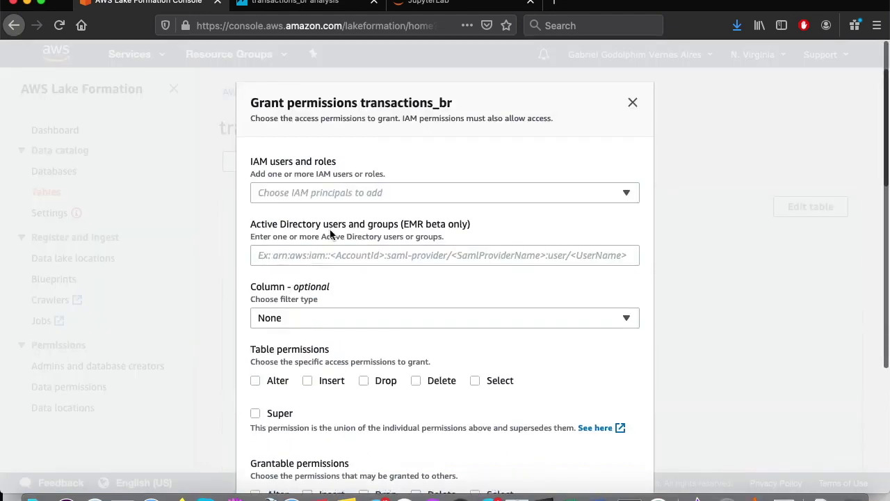
pyautogui.click(361, 195)
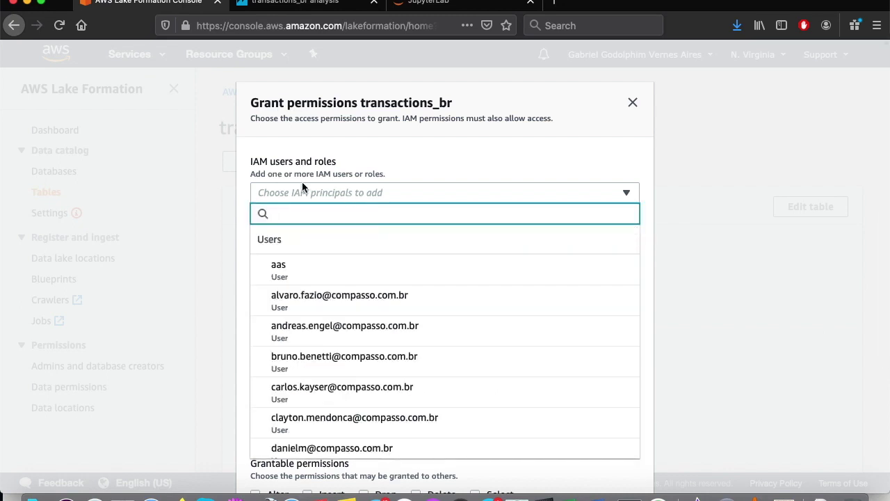
pyautogui.click(388, 174)
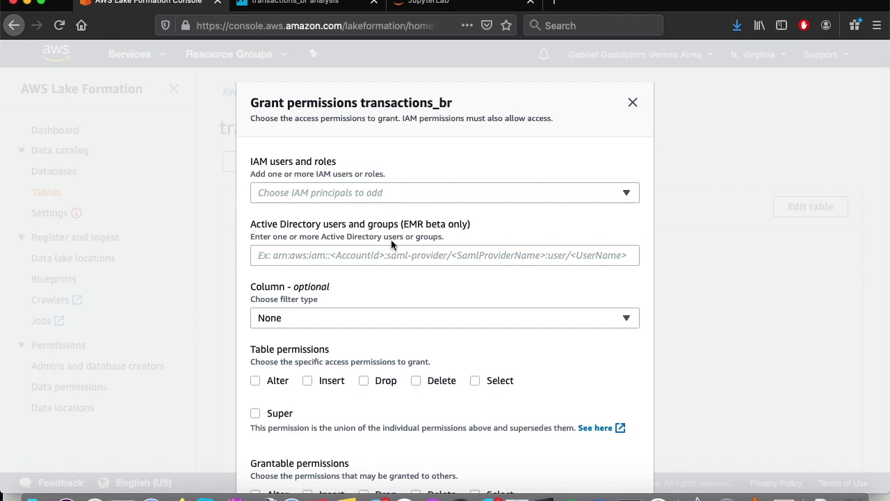
# Set the column filter type to Exclude columns and view the columns available for exclusion.
pyautogui.scroll(-2, 391, 244)
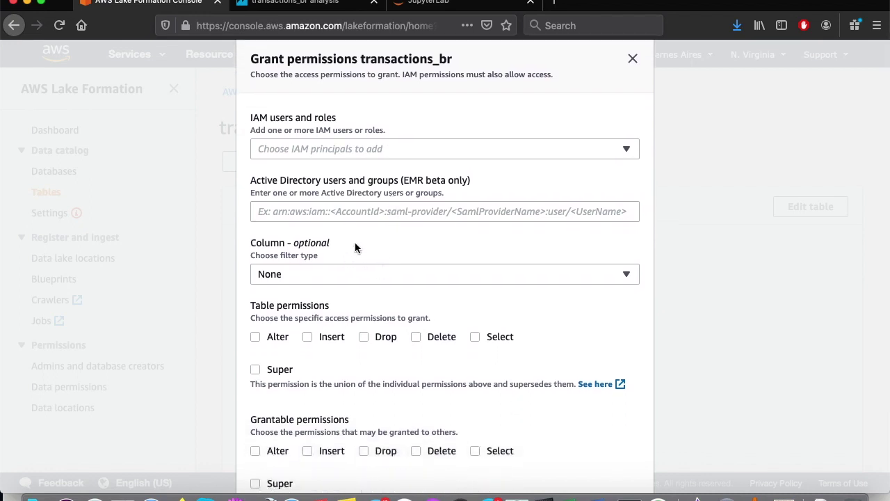
pyautogui.click(343, 273)
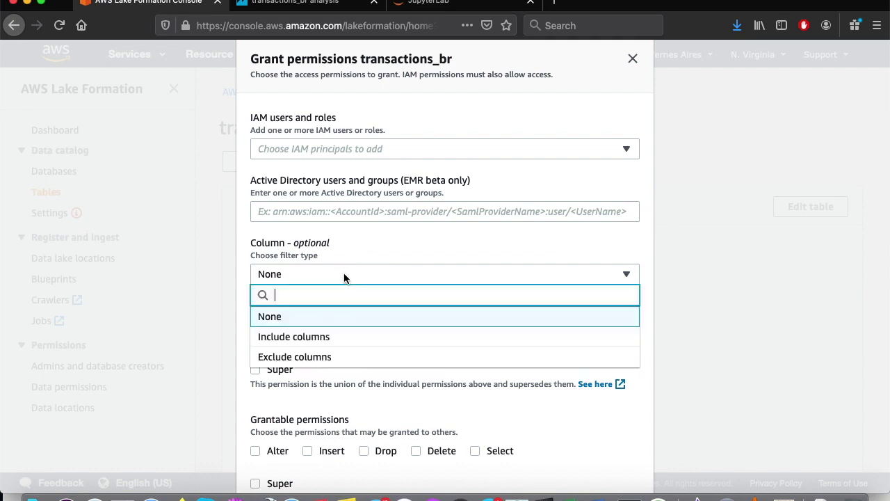
pyautogui.scroll(-1, 343, 272)
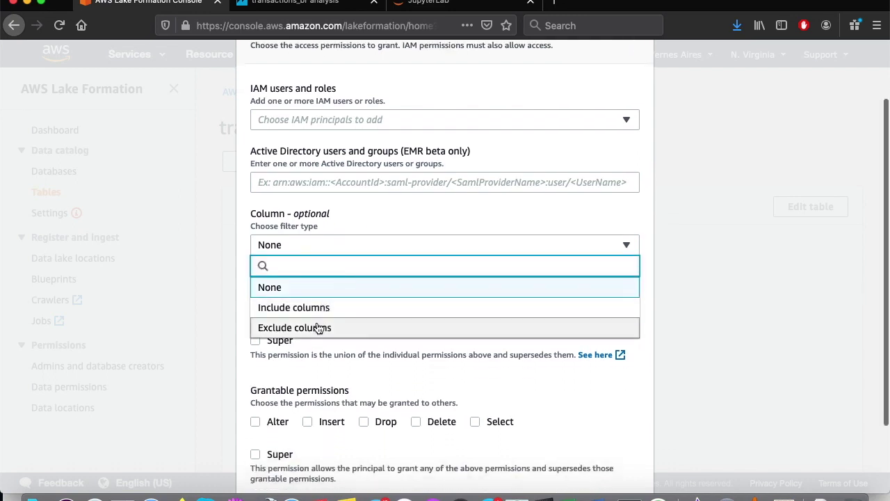
pyautogui.click(321, 326)
pyautogui.scroll(-2, 348, 251)
pyautogui.click(344, 265)
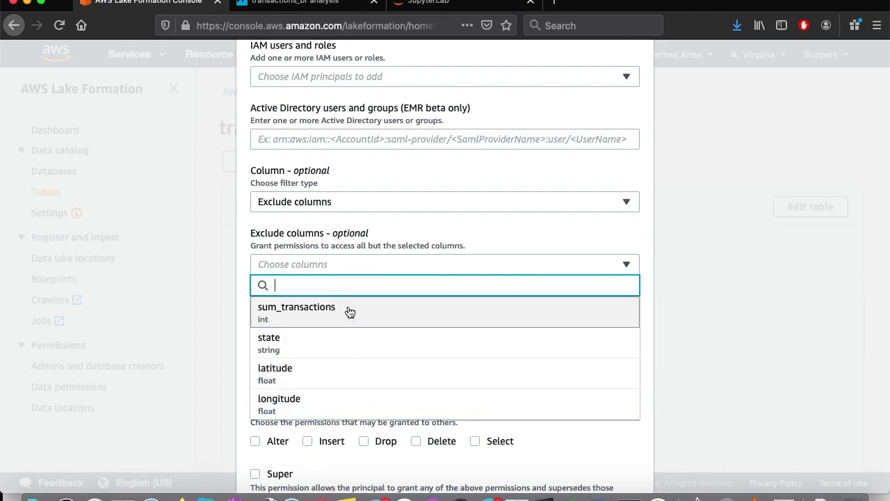
pyautogui.click(395, 240)
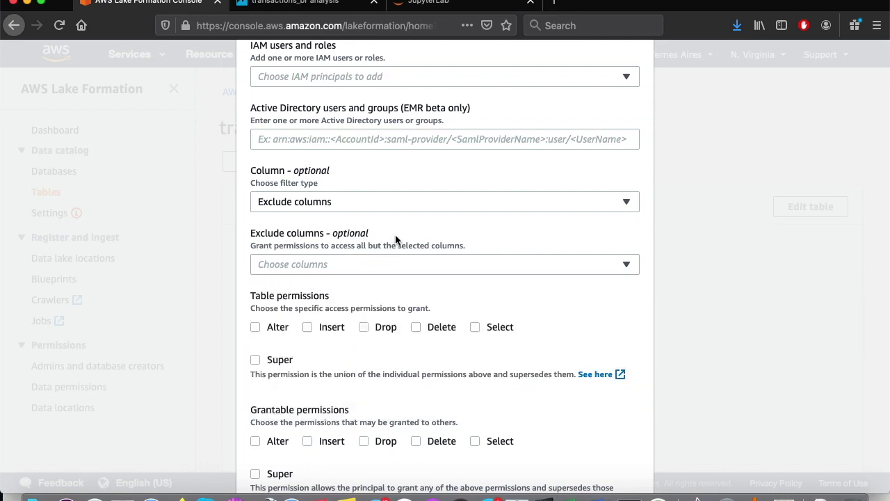
# Review the table and grantable permission options, and close the grant dialog without granting anything.
pyautogui.scroll(-2, 361, 330)
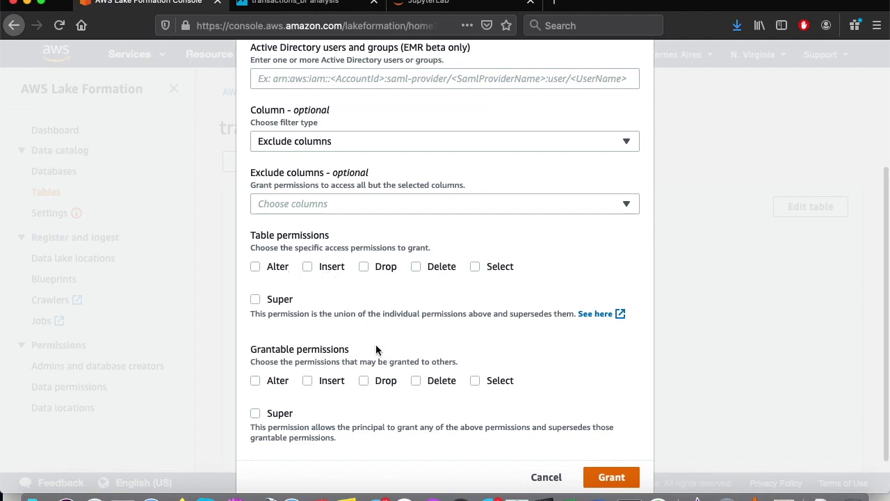
pyautogui.scroll(6, 476, 206)
pyautogui.click(633, 102)
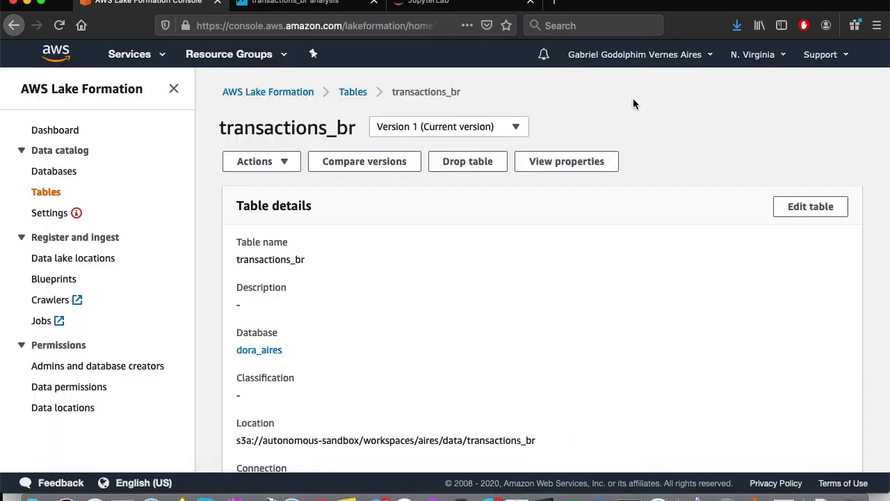